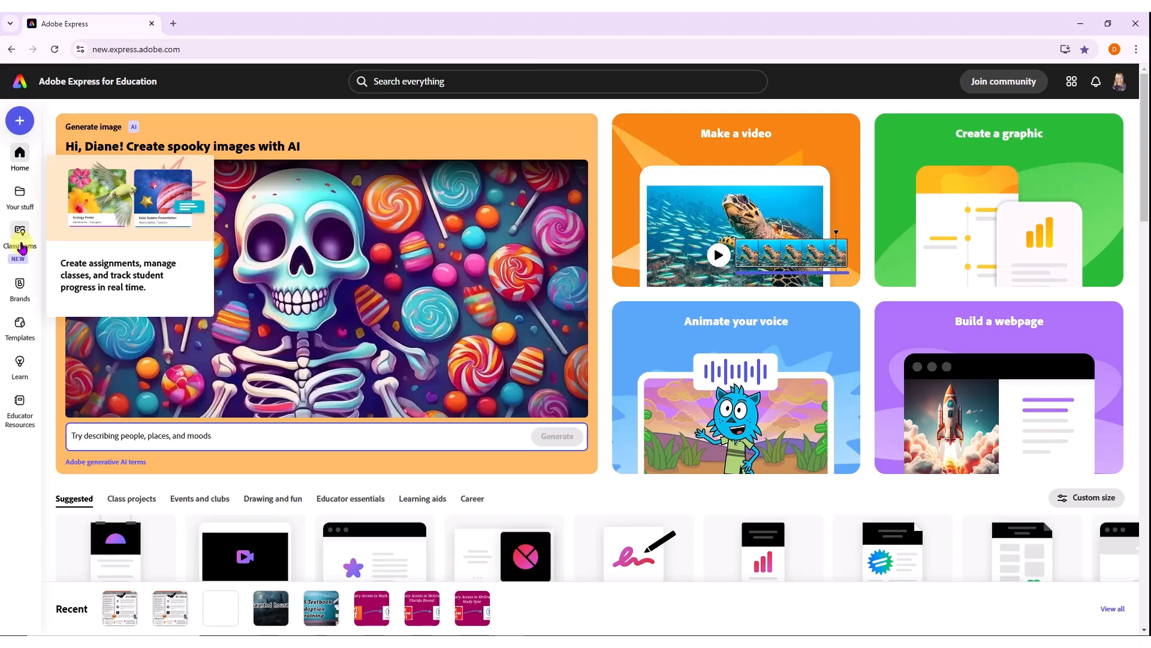
- Start a new class in Classrooms and name it with the teacher's title and surname followed by "Learners"
click(19, 238)
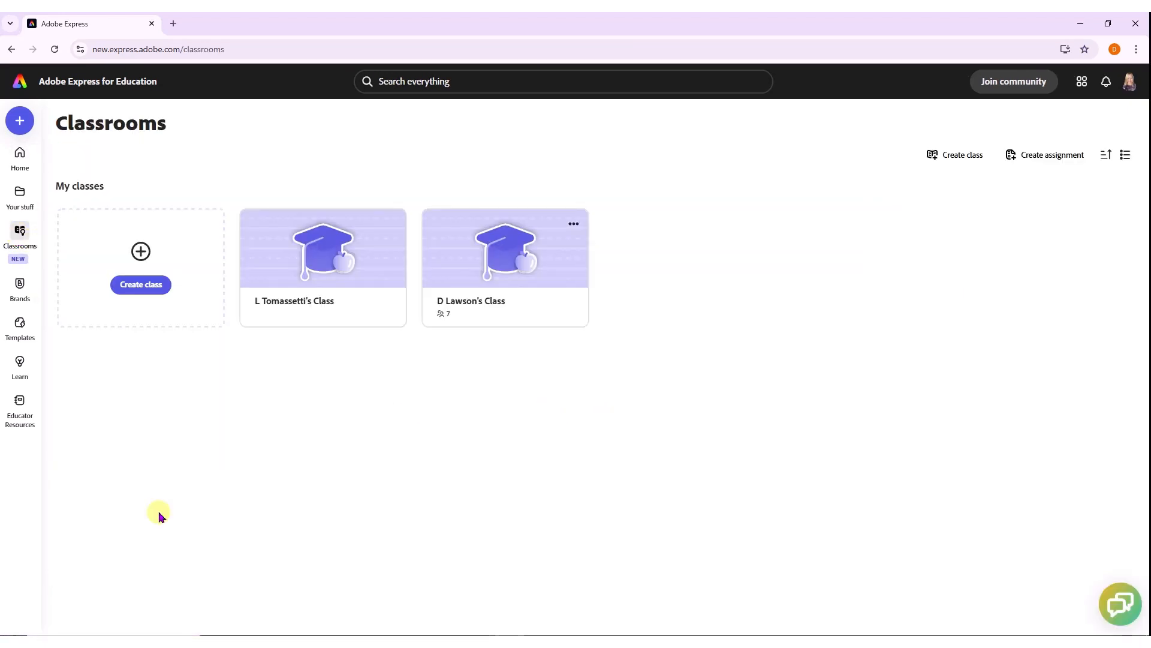
click(140, 286)
click(552, 314)
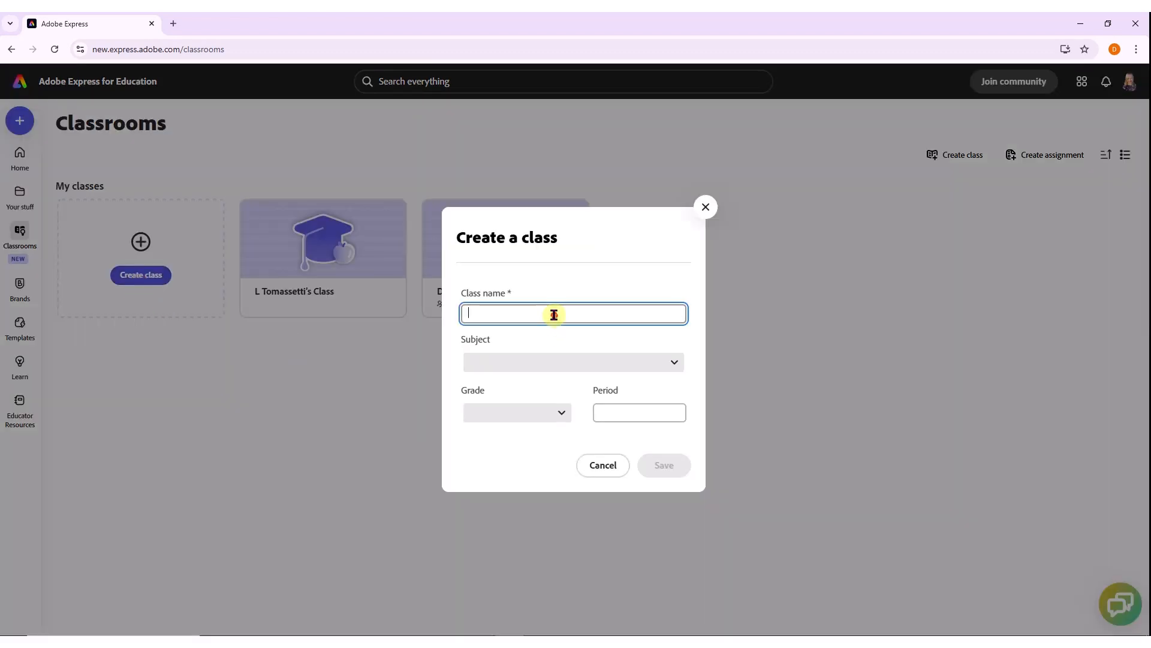
text(Dr. L)
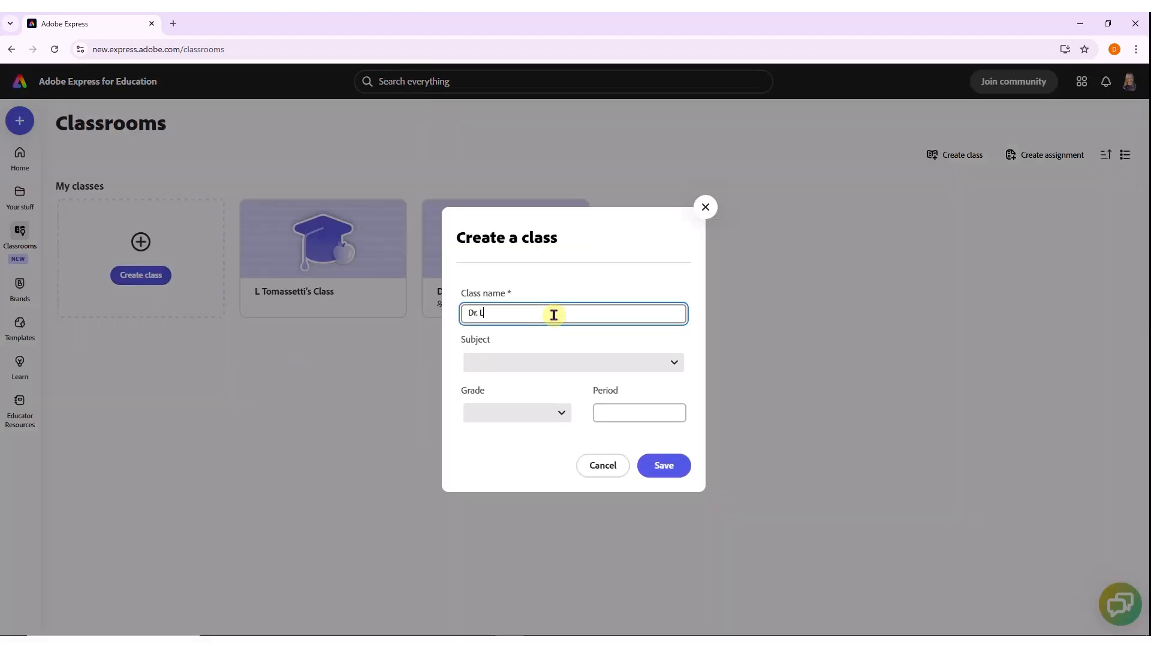
- Set the class subject to All Subjects and the grade to 4, leave the period blank, and save the class
click(527, 360)
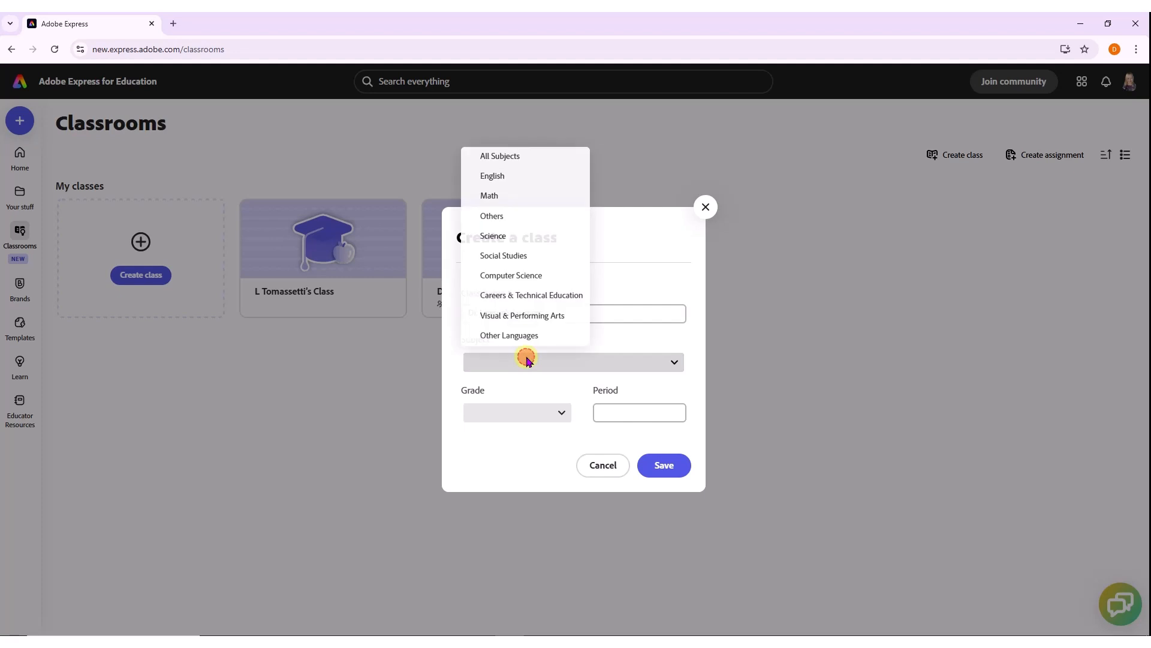
click(516, 158)
click(518, 412)
click(482, 225)
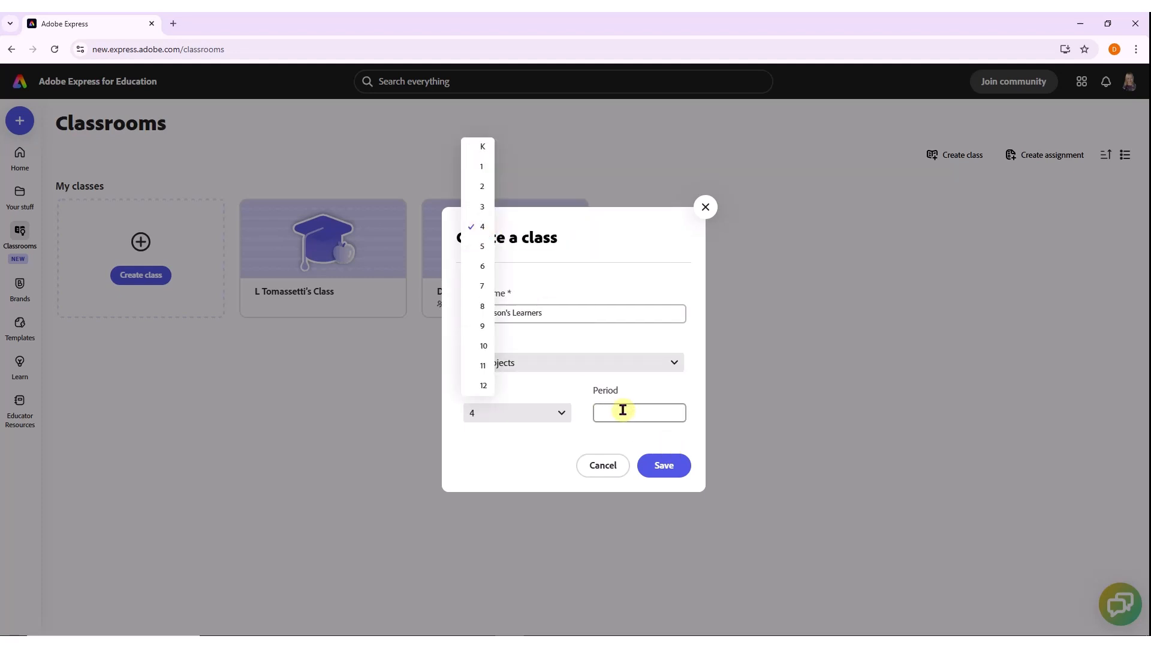
click(623, 410)
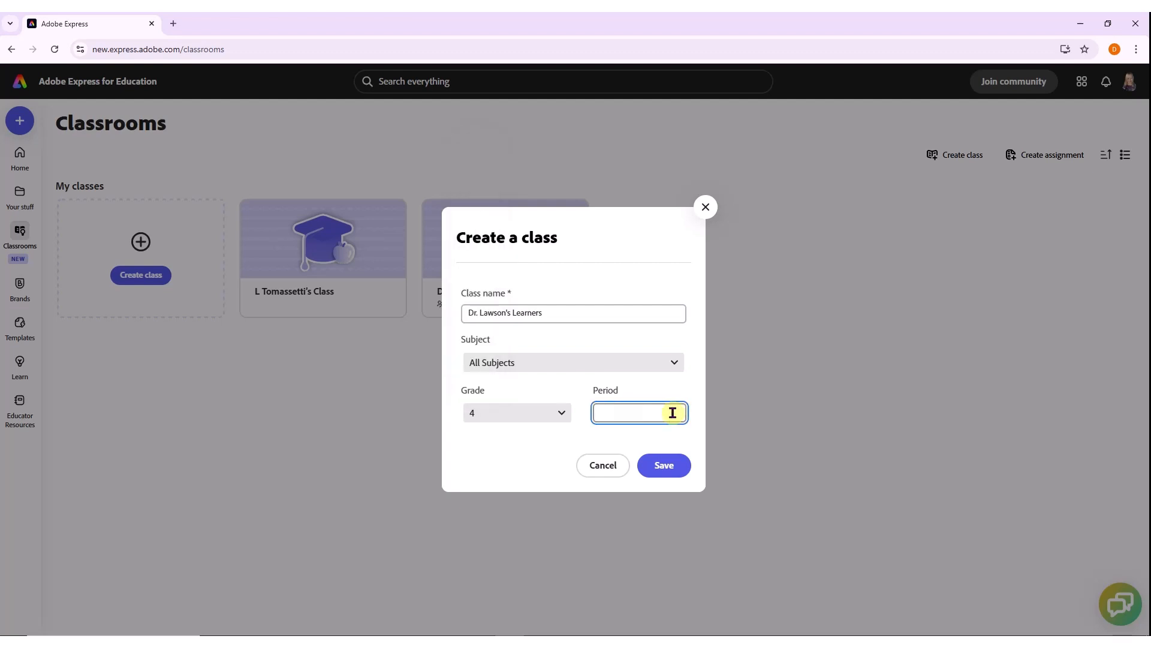
click(664, 467)
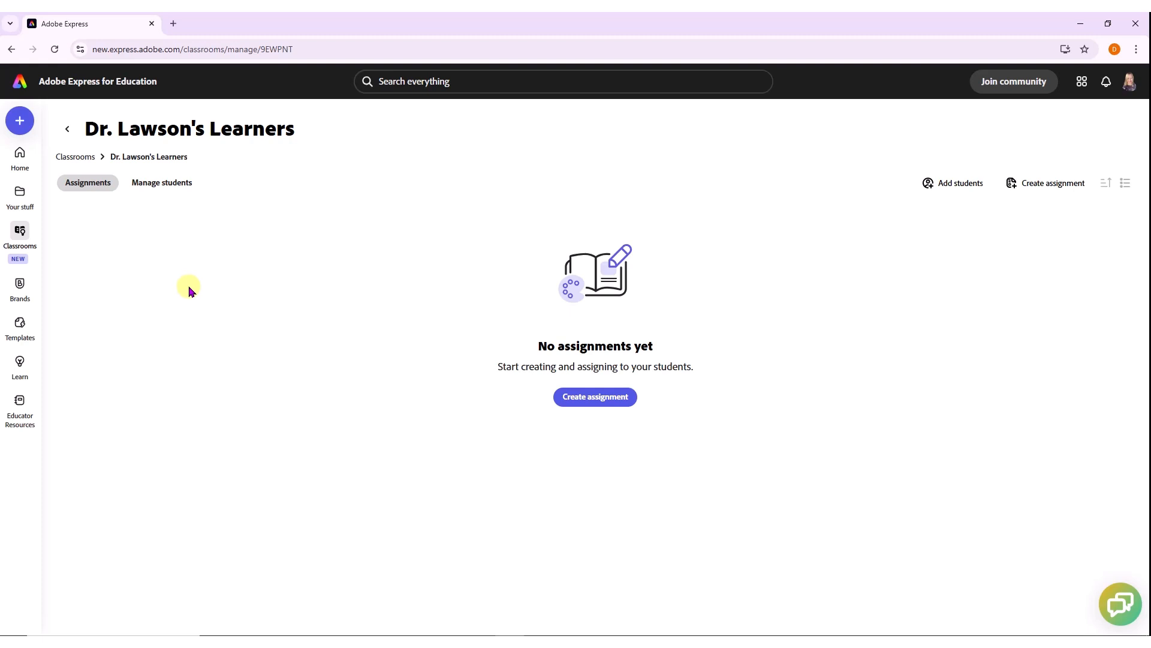
- View the new class's student invitation by class code or link, and close it
click(159, 189)
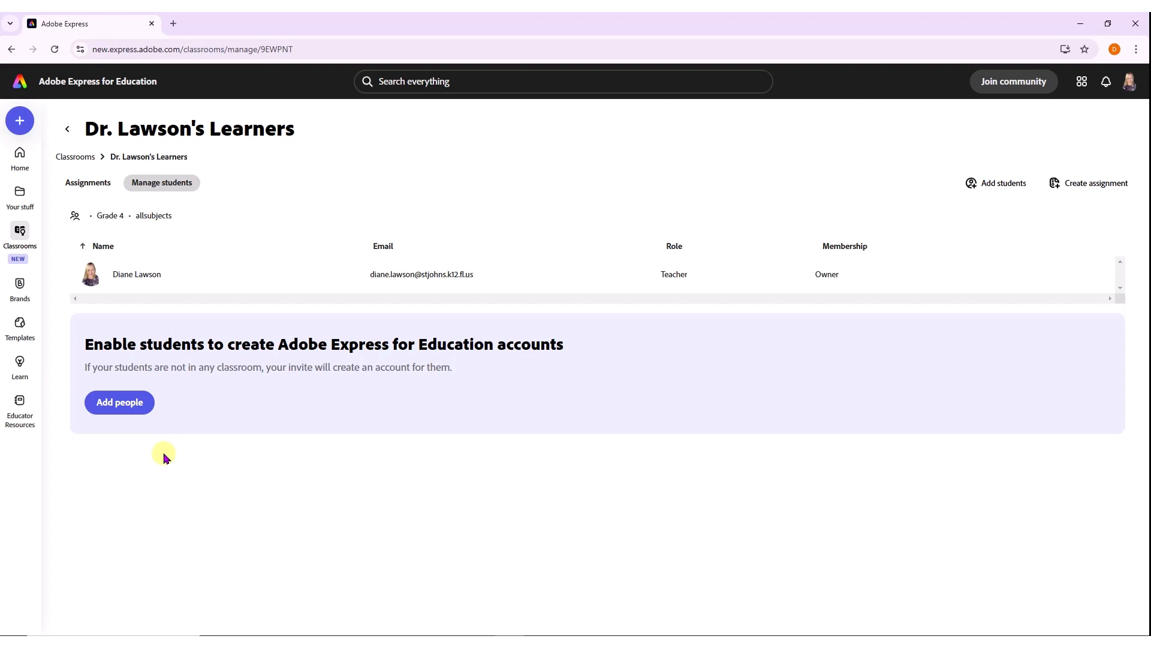
click(114, 402)
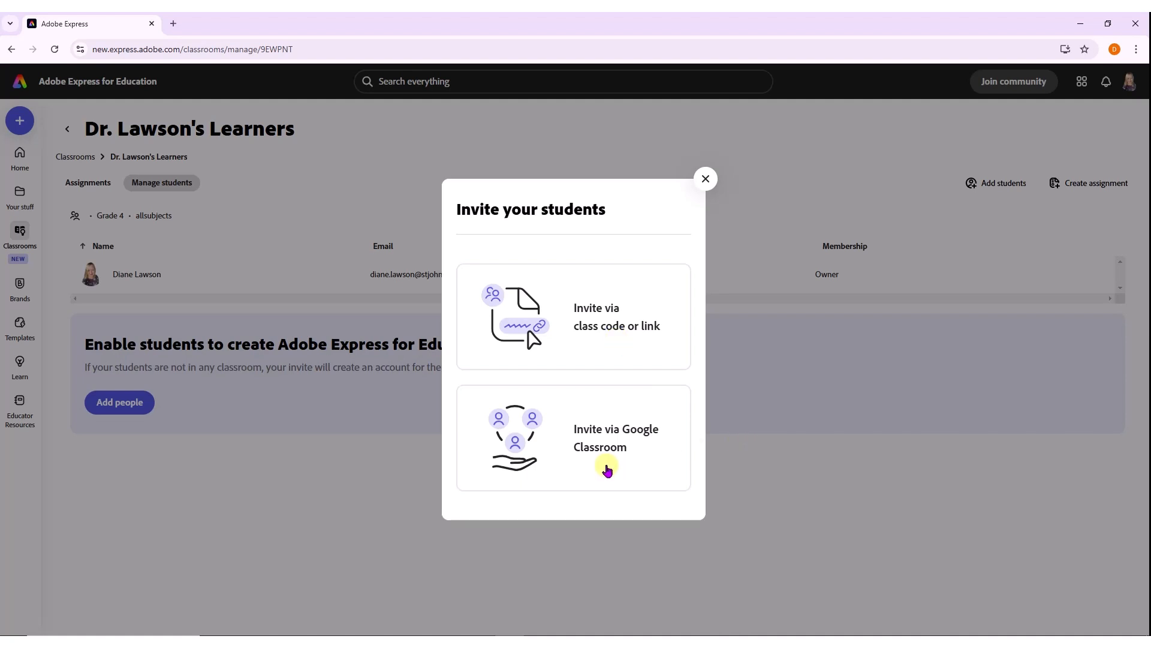
click(592, 348)
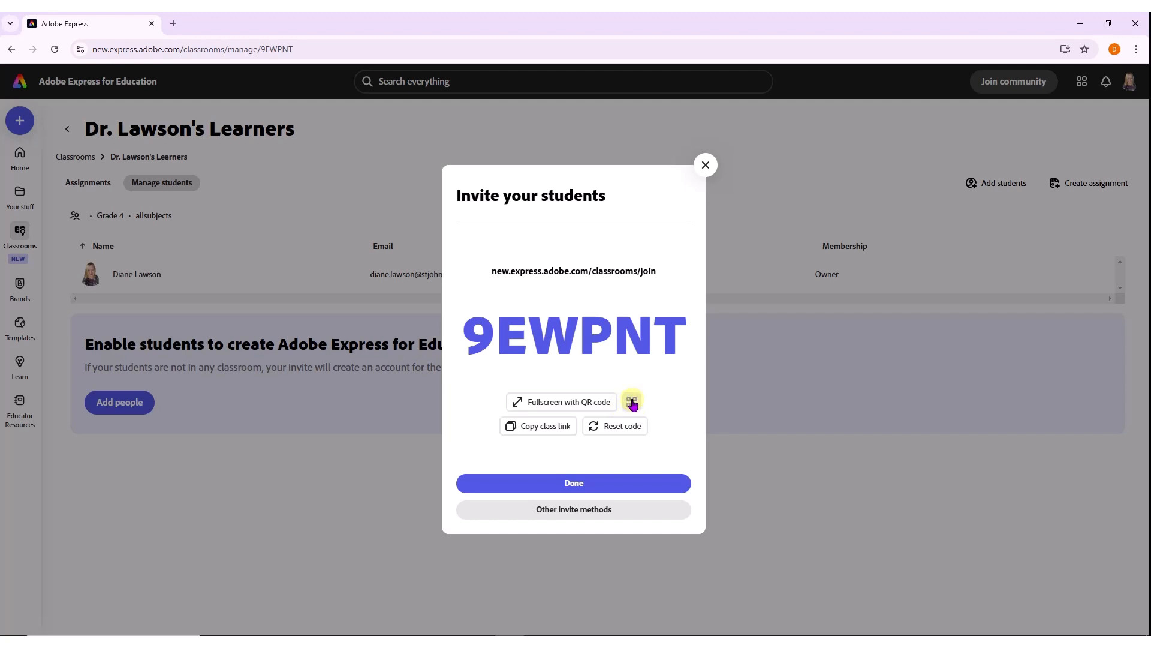
click(571, 485)
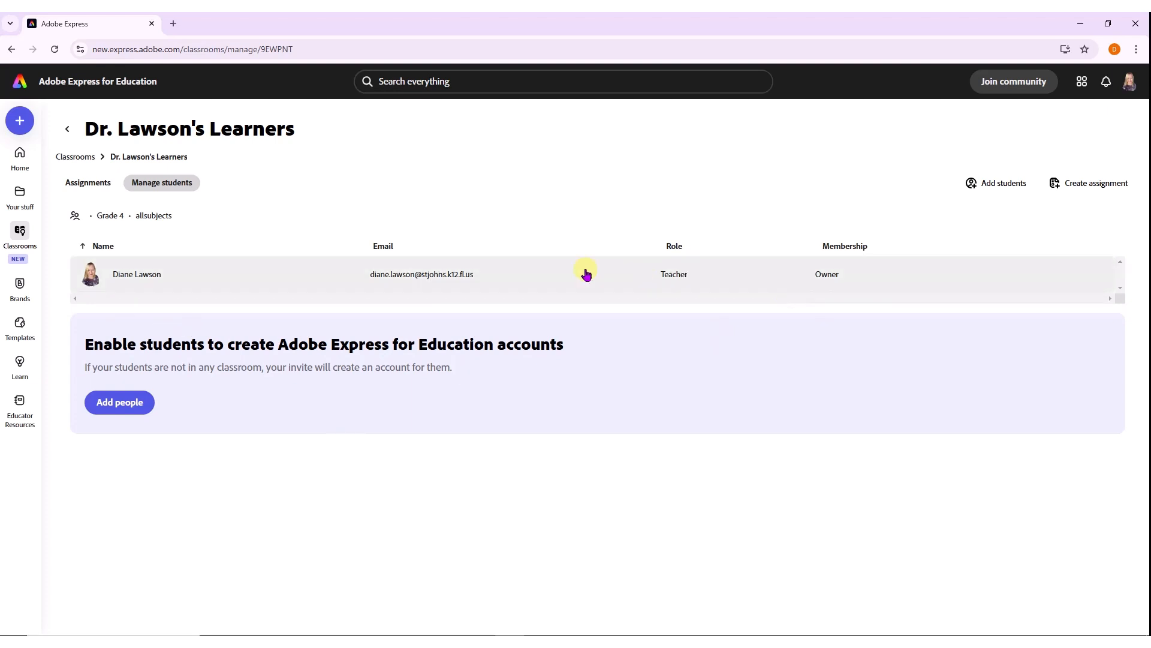
- Start an assignment for the class titled "Assignment 1" with the instructions "Directions" and the due date 11/07/2024
click(72, 178)
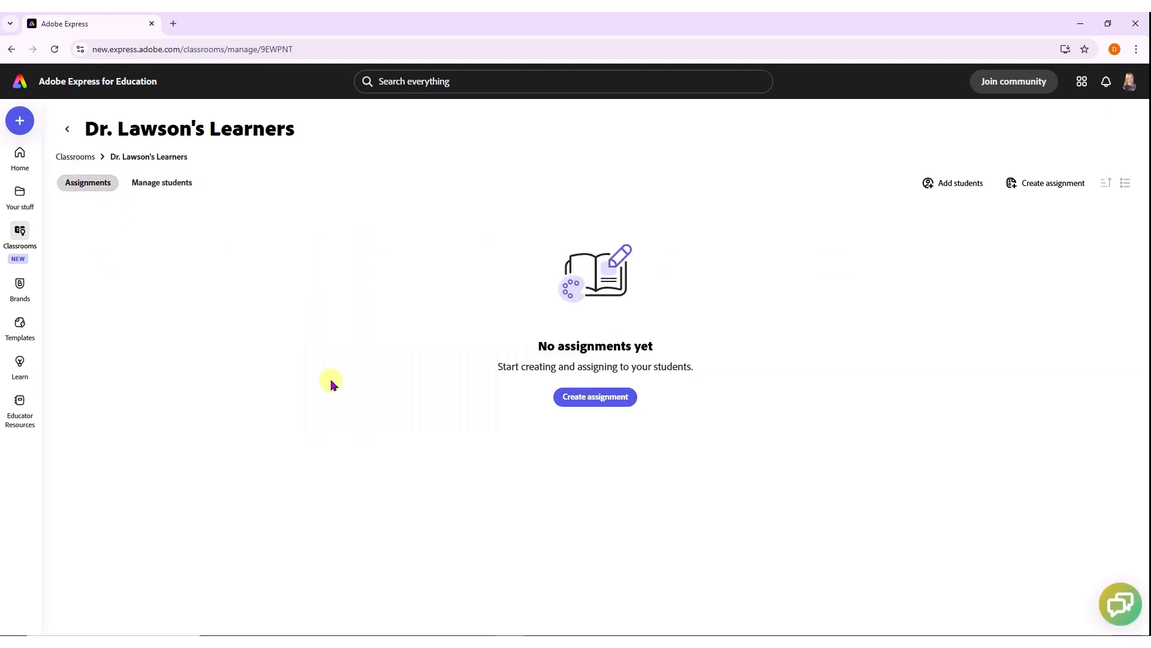
click(591, 403)
click(366, 268)
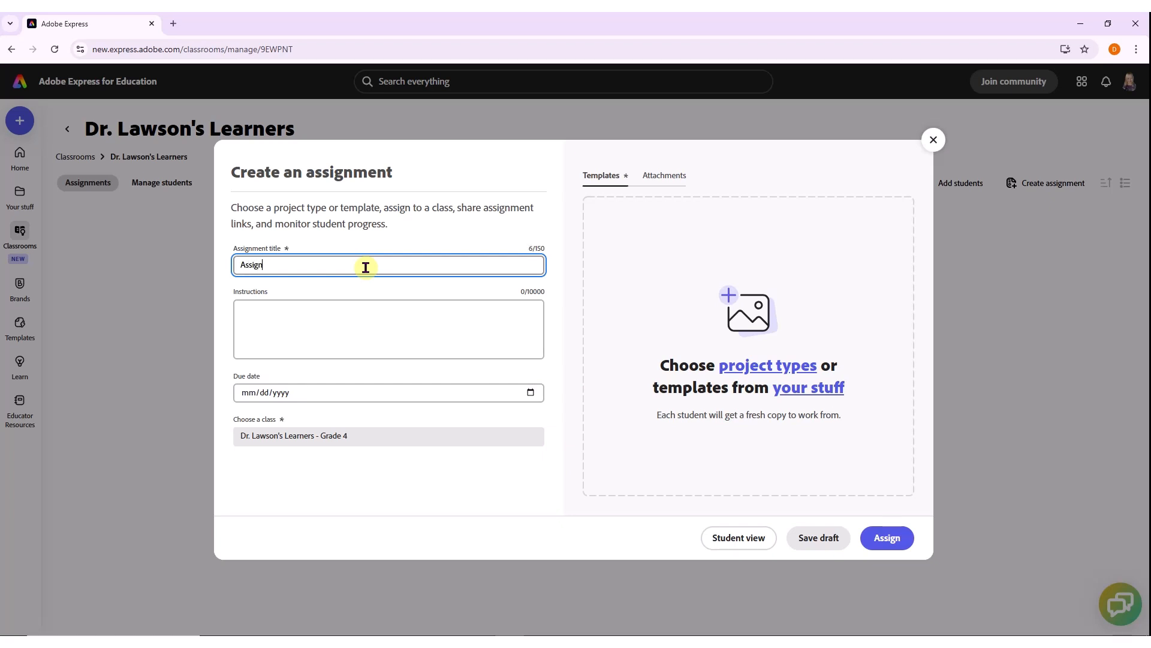
click(357, 331)
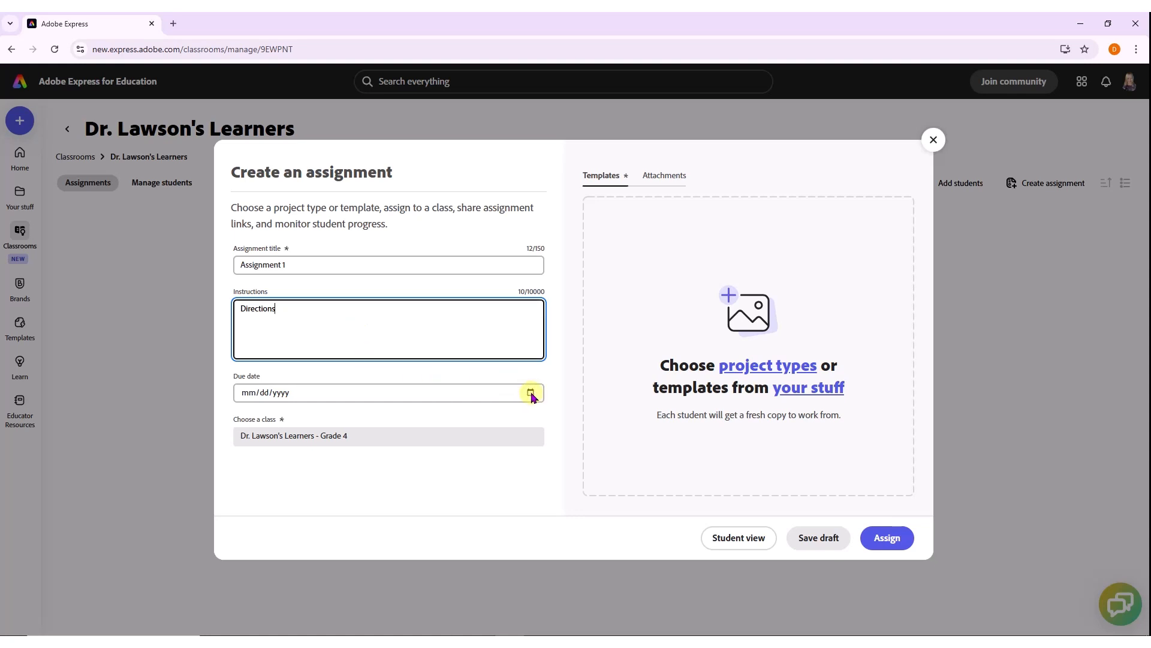
click(531, 394)
click(348, 418)
click(316, 471)
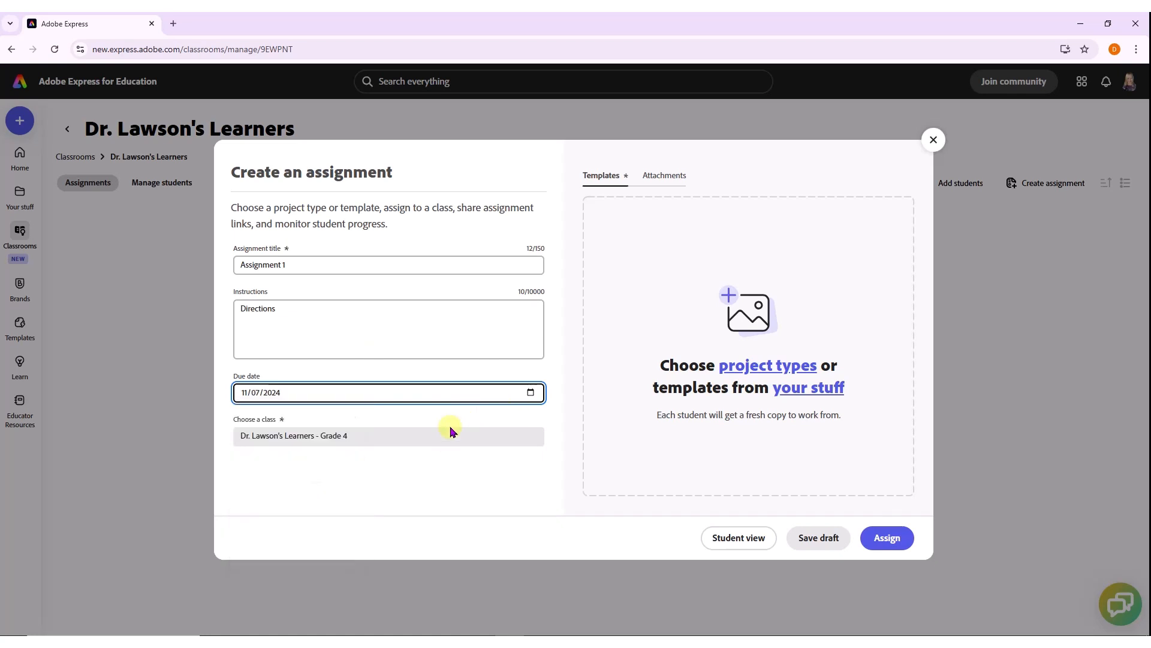
drag(239, 434, 366, 434)
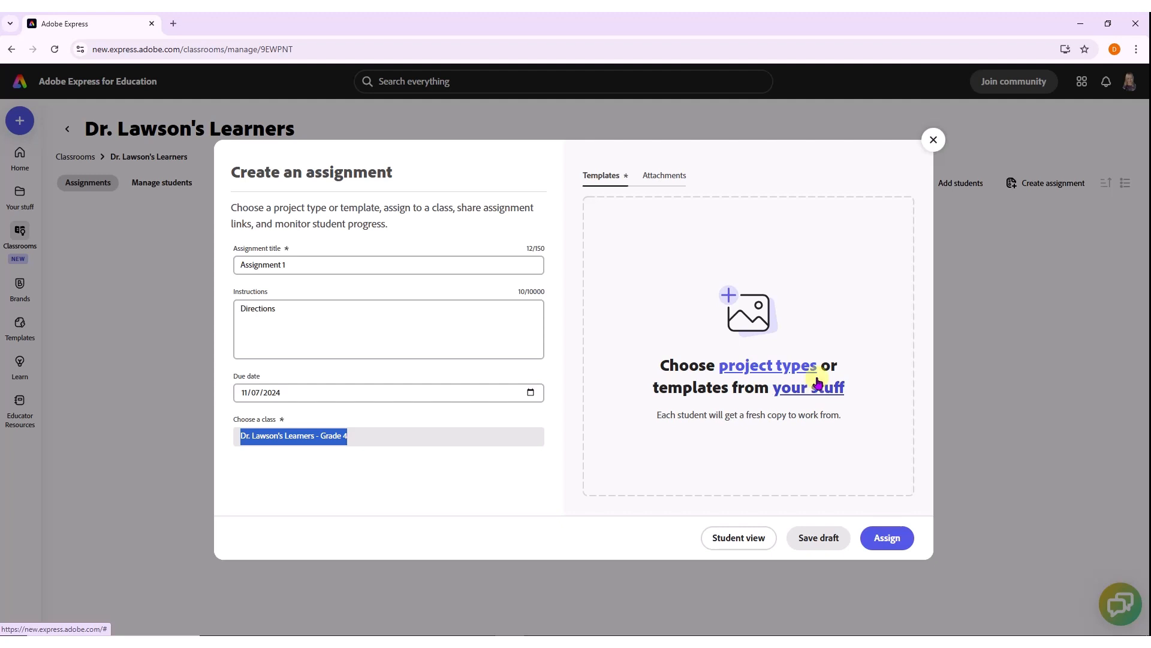
- Add Infographic, Poster, Presentation and Video as the project types students can start with
click(761, 373)
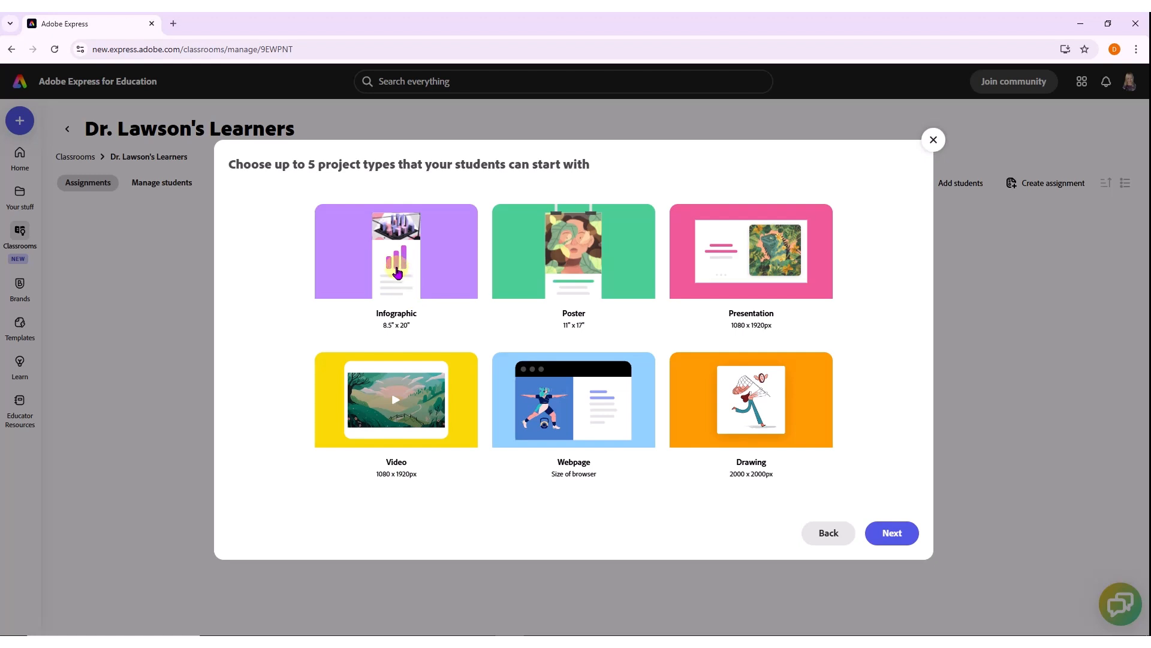
click(396, 267)
click(567, 255)
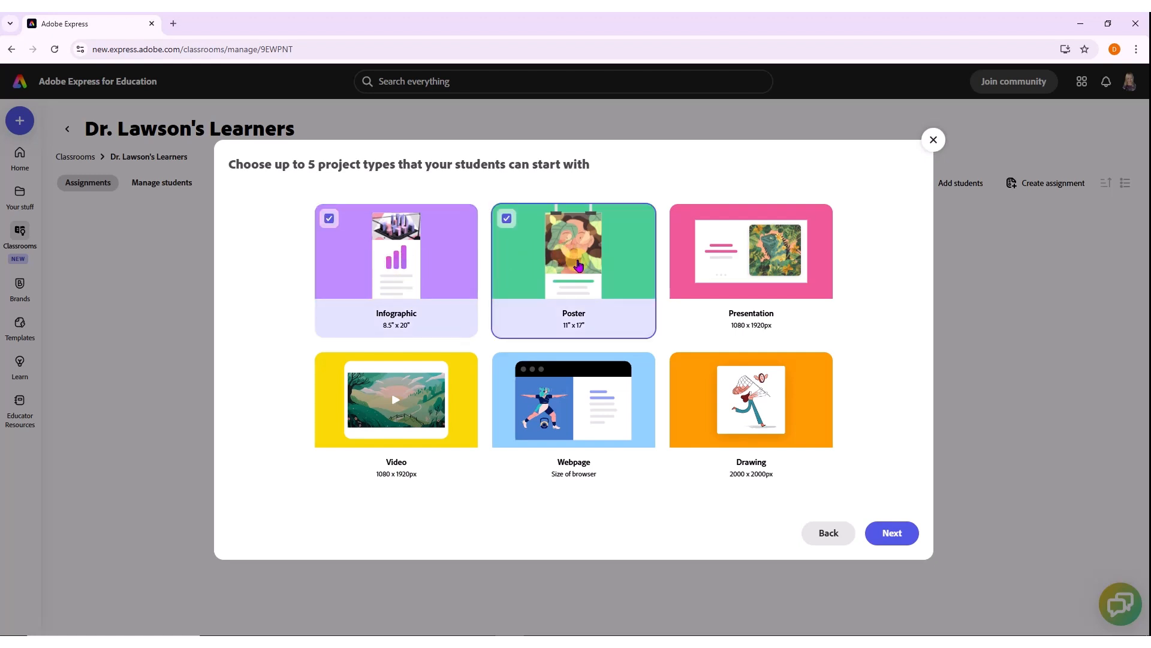
click(750, 263)
click(344, 450)
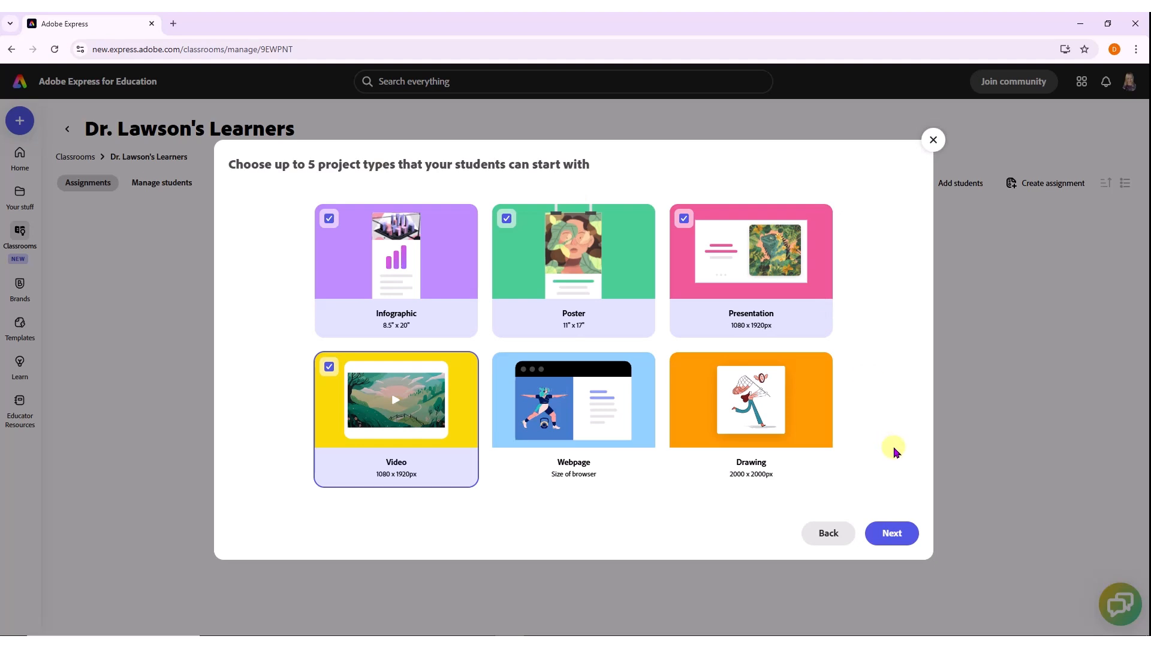
click(889, 534)
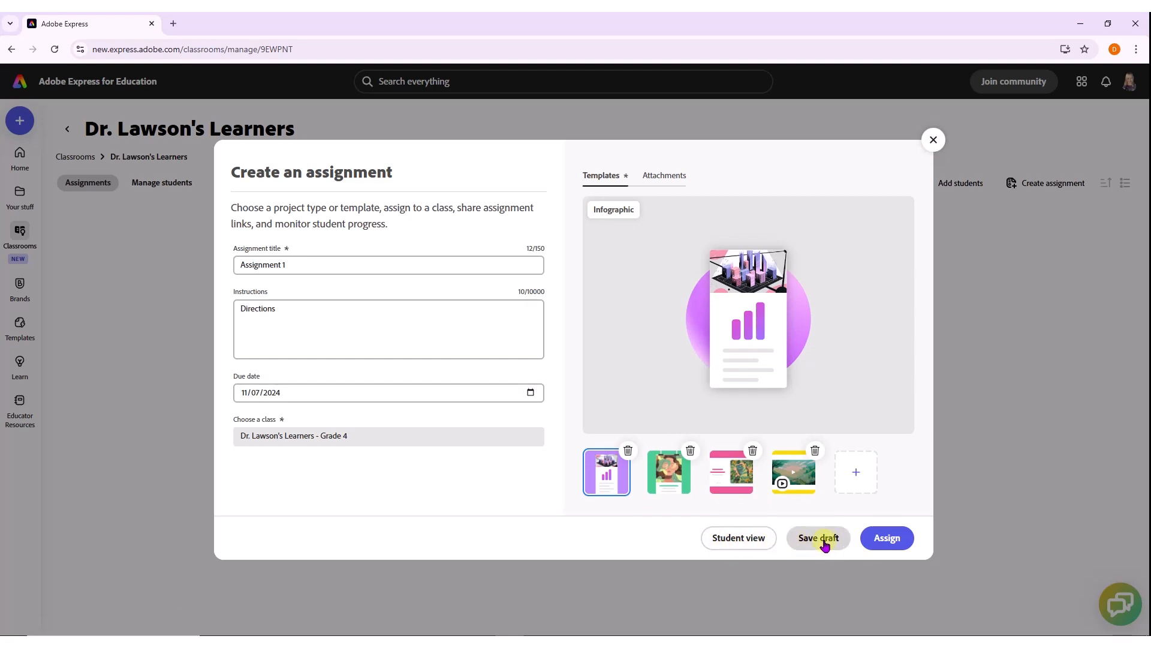
- Preview the assignment in Student view and return to editing it
click(730, 542)
scroll(432, 345, down, 1)
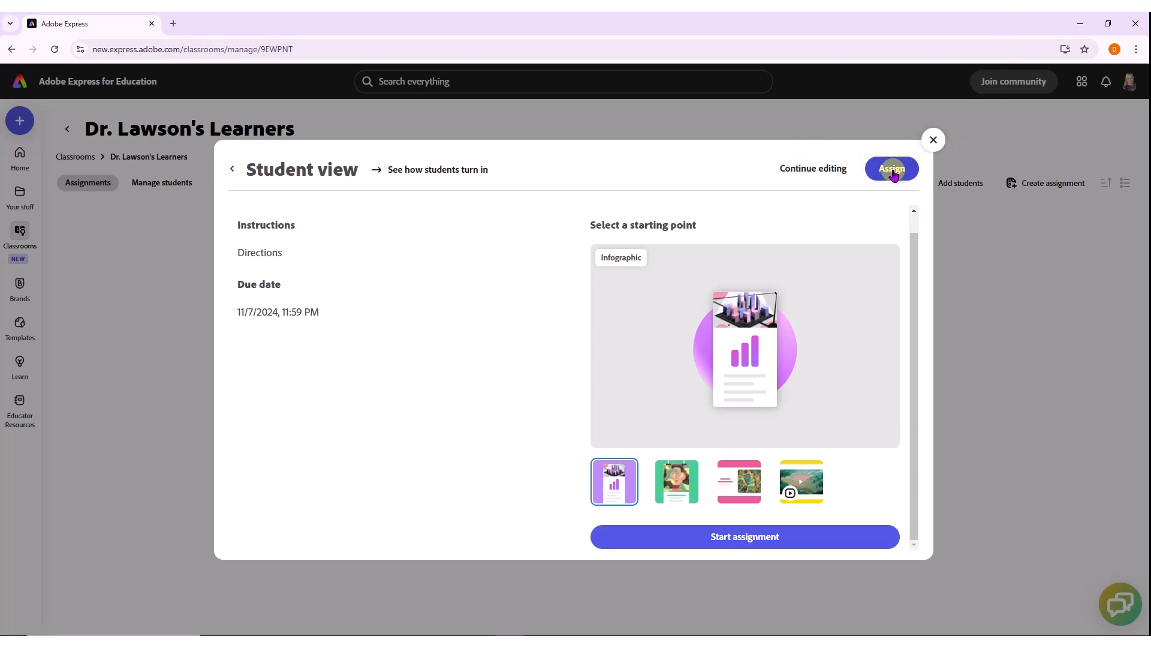
click(802, 169)
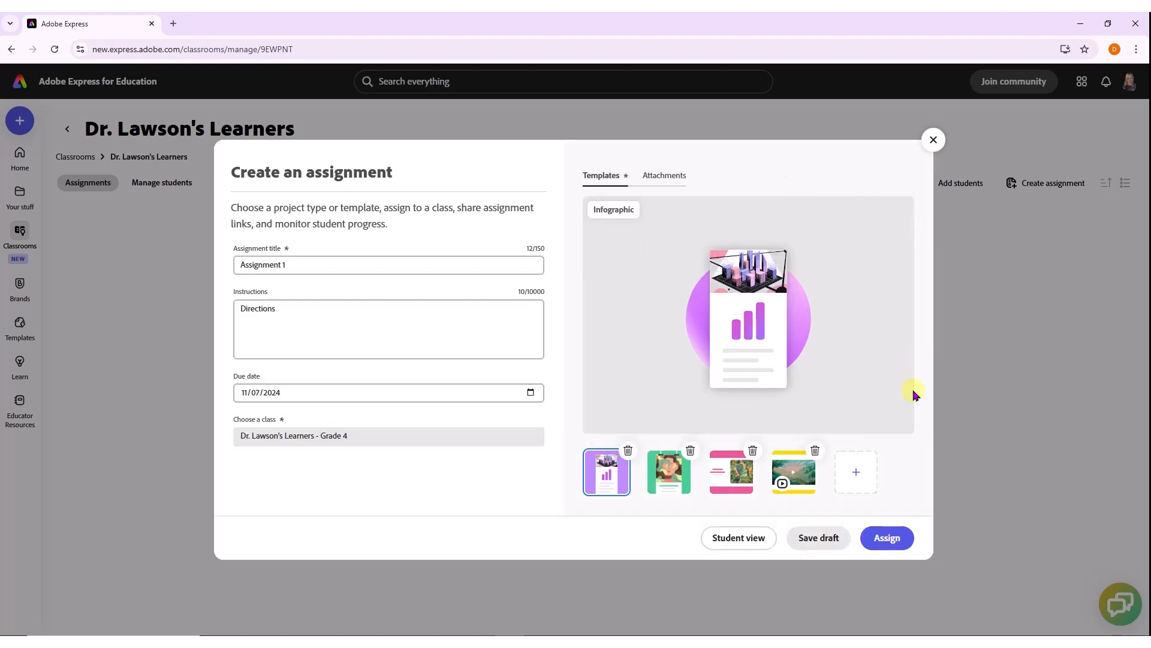
- Assign Assignment 1 to the class, dismiss the sharing options, and return to the Classrooms overview
click(888, 540)
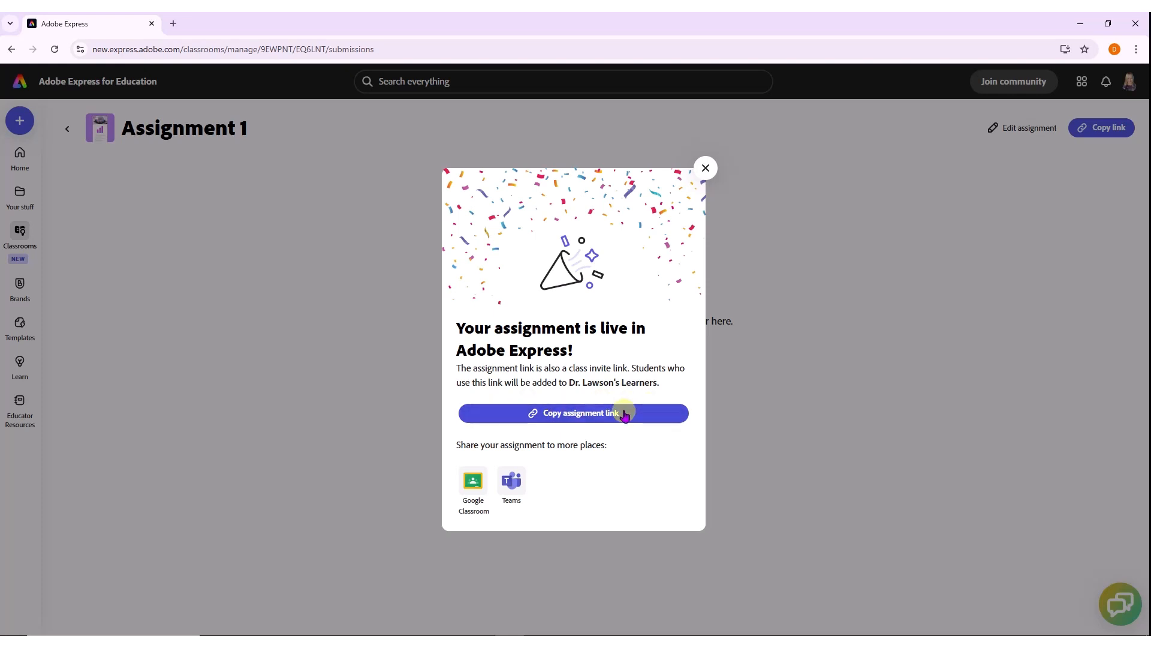
click(707, 169)
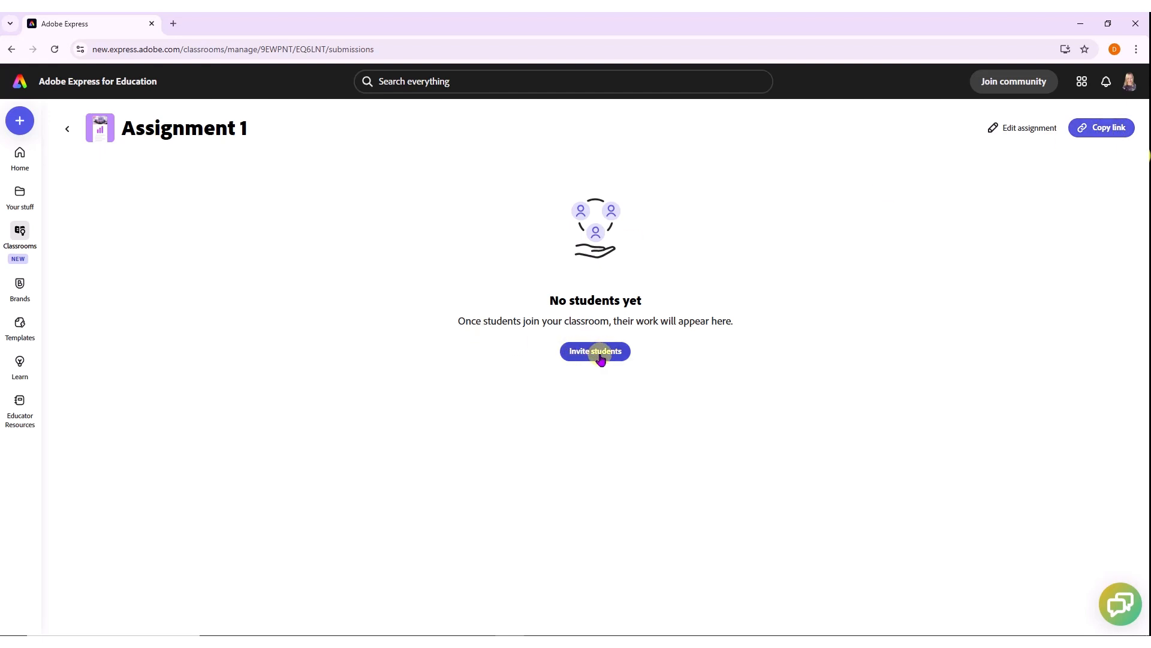
click(67, 128)
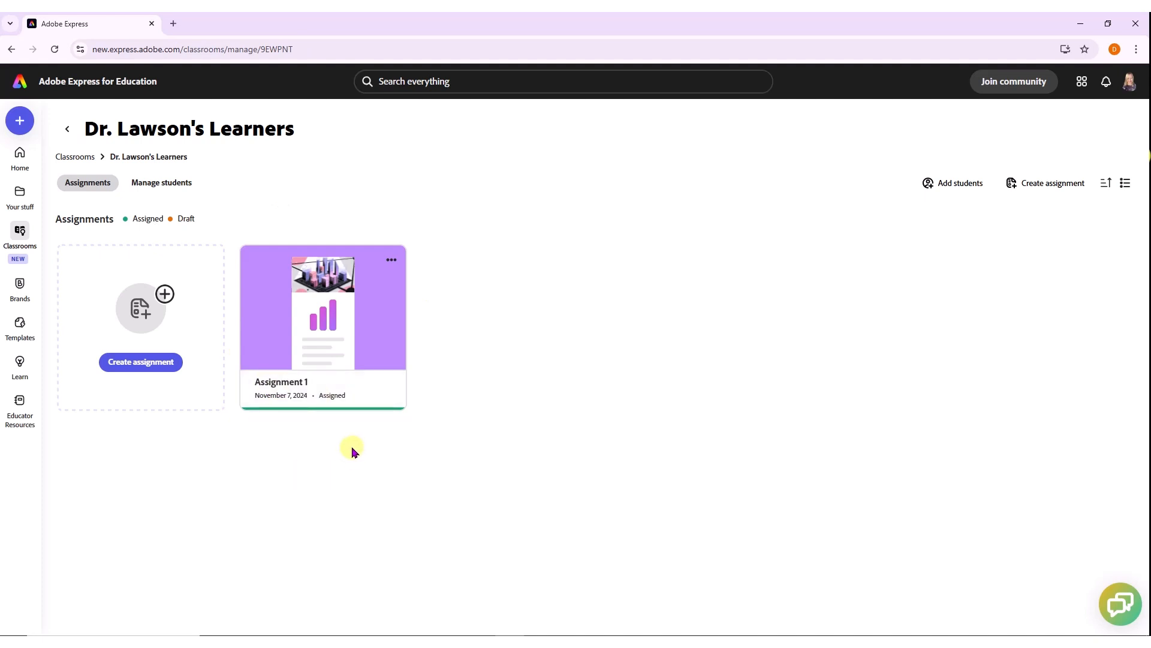
click(74, 157)
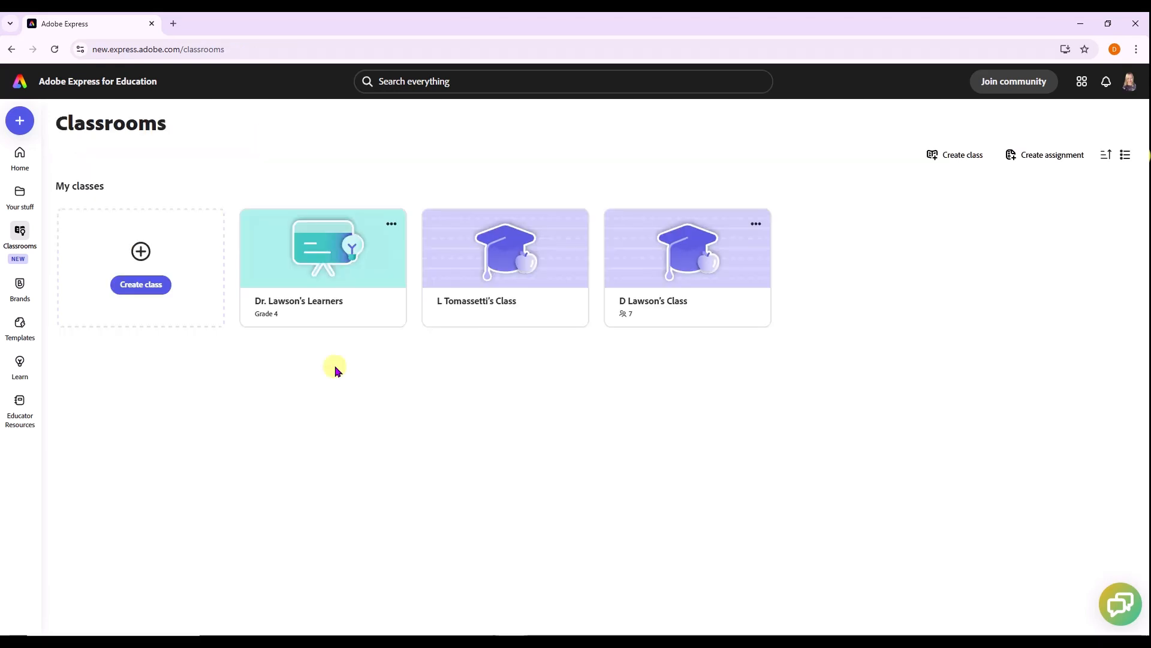